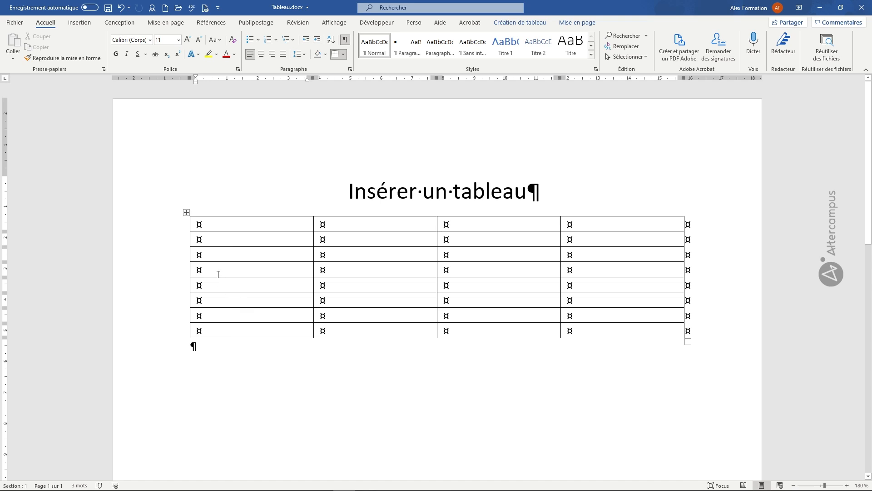
- Enter "Texte" in the first cell of the fourth table row and insert one empty row above and one below it
{"action": "type", "text": "Texte"}
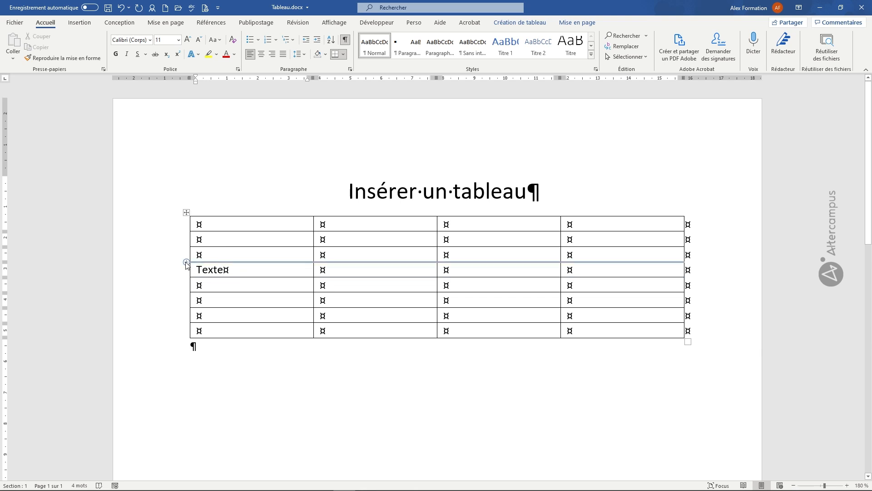
{"action": "left_click", "coordinate": [186, 263]}
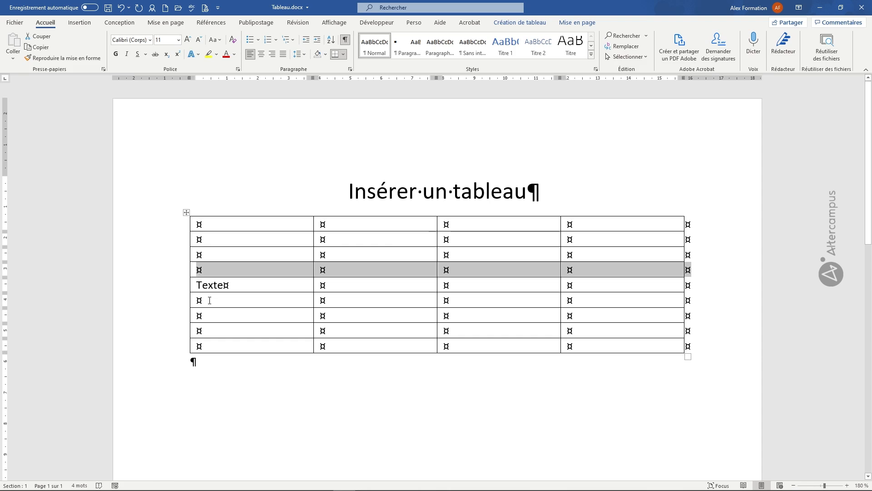
{"action": "left_click", "coordinate": [210, 301]}
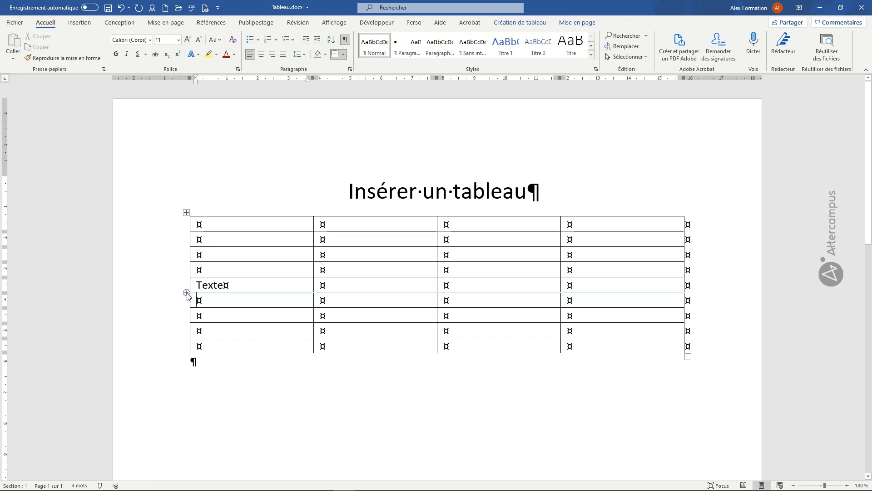
{"action": "left_click", "coordinate": [187, 293]}
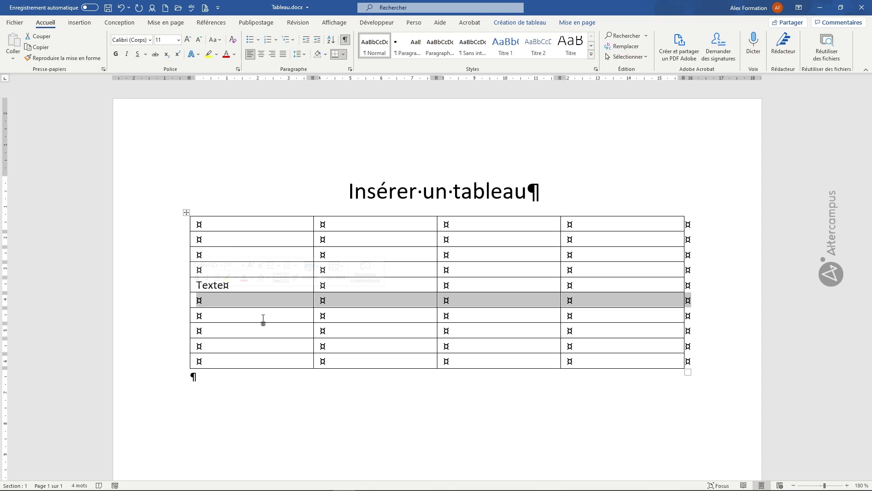
- Insert another empty row directly above the "Texte" row
{"action": "left_click", "coordinate": [169, 288]}
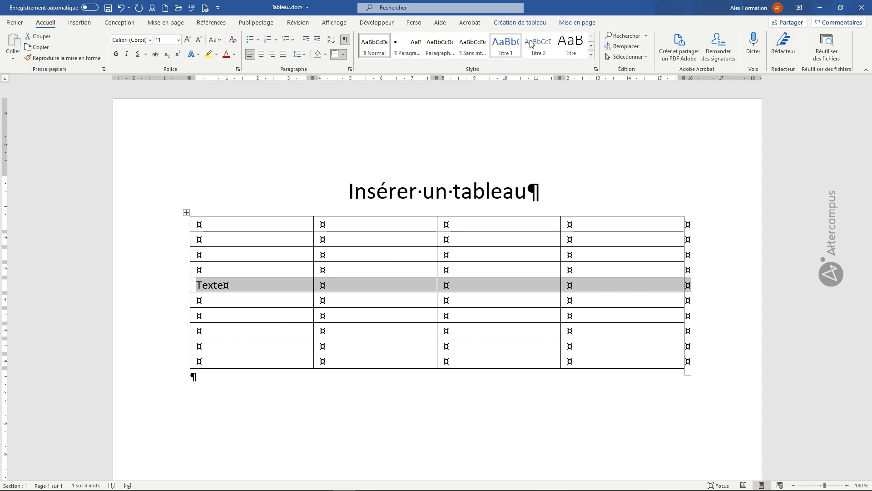
{"action": "left_click", "coordinate": [572, 26]}
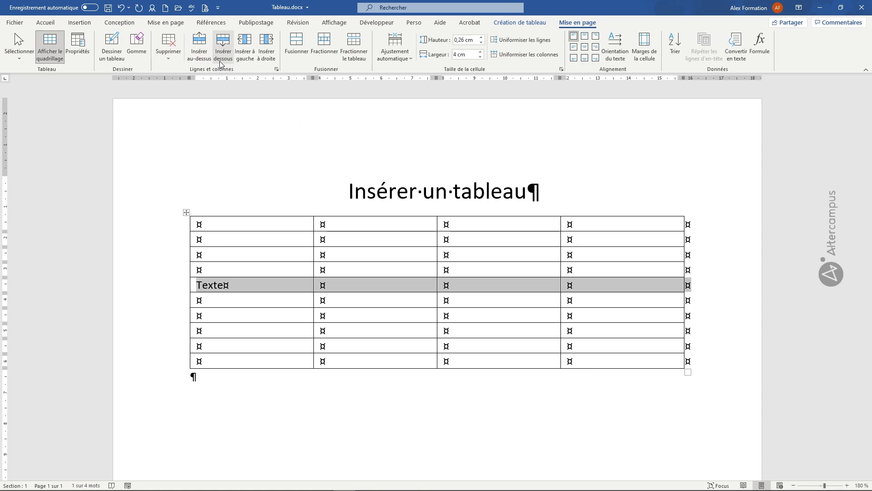
{"action": "left_click", "coordinate": [199, 45]}
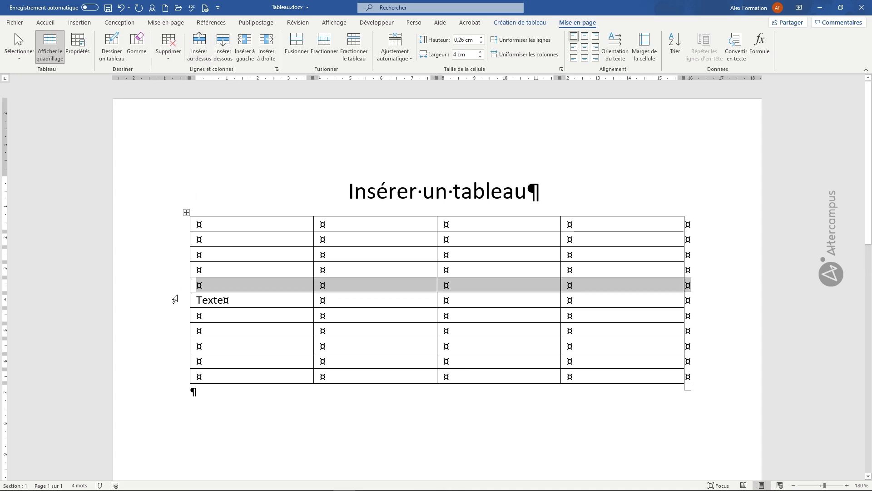
- Insert another empty row directly below the "Texte" row
{"action": "left_click", "coordinate": [174, 302]}
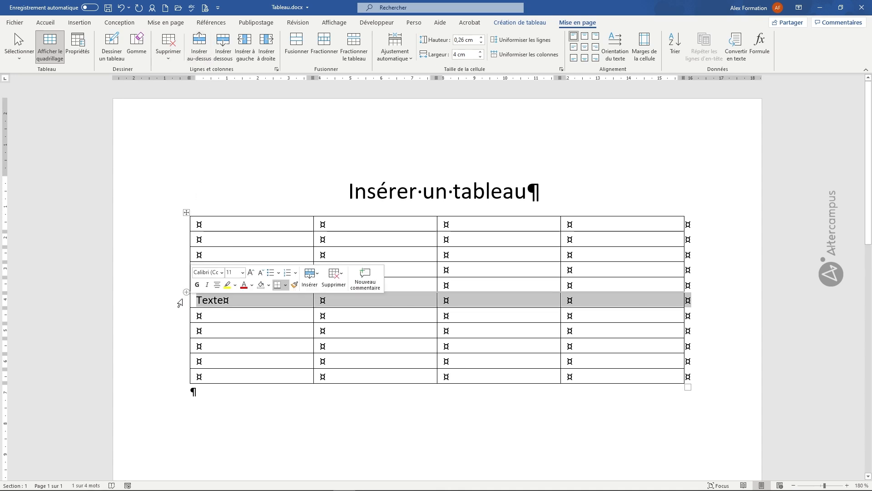
{"action": "right_click", "coordinate": [221, 303]}
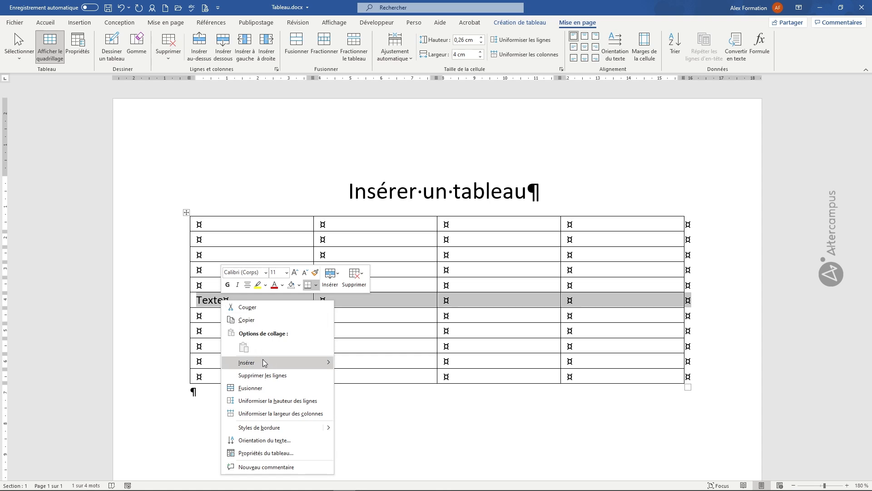
{"action": "mouse_move", "coordinate": [264, 362]}
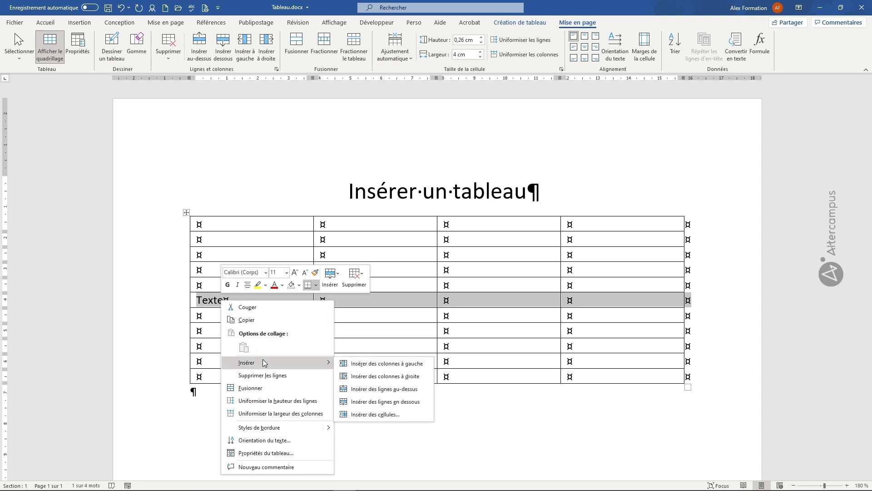
{"action": "left_click", "coordinate": [368, 401]}
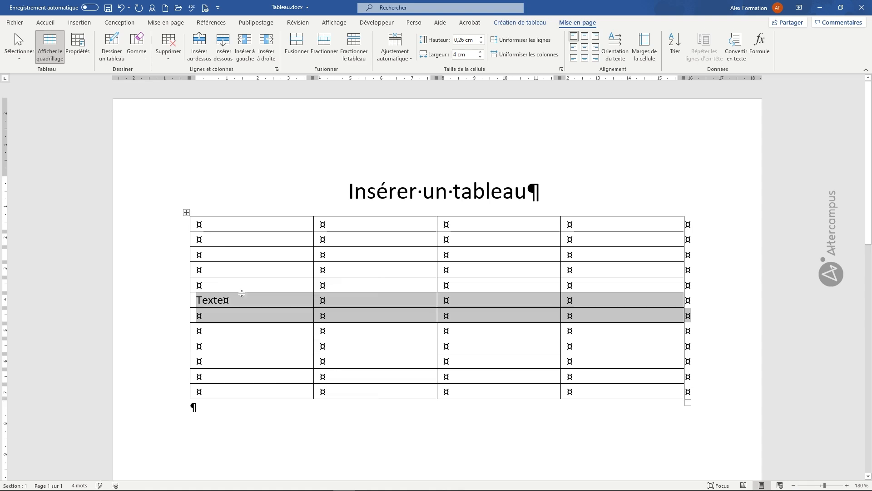
{"action": "left_click", "coordinate": [236, 322]}
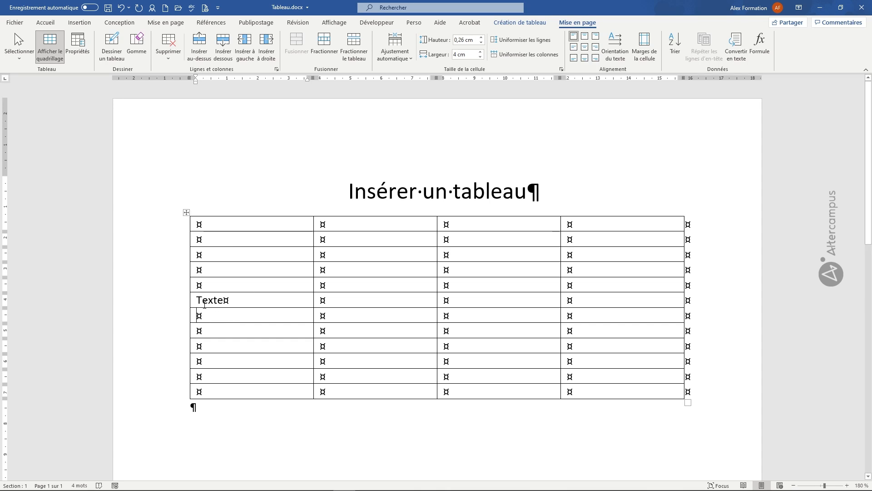
- Insert three rows at once below the block of three rows that starts with the "Texte" row
{"action": "left_click", "coordinate": [168, 305]}
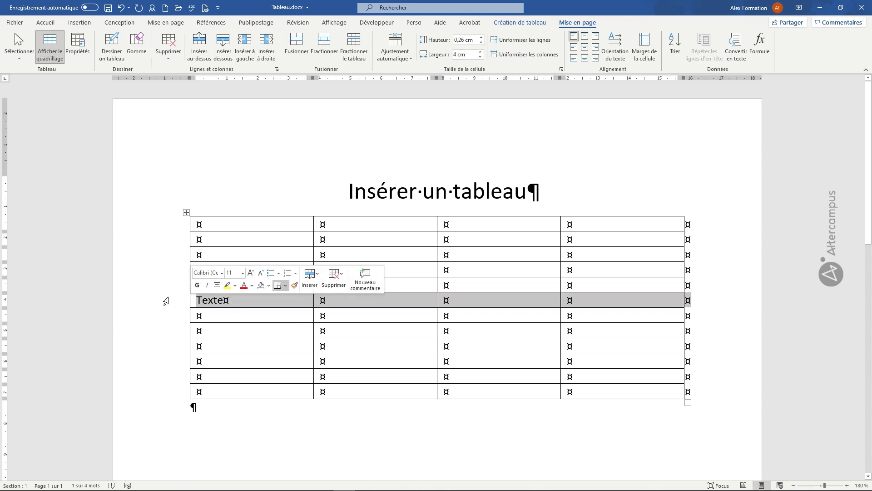
{"action": "left_click_drag", "start_coordinate": [166, 302], "coordinate": [169, 329]}
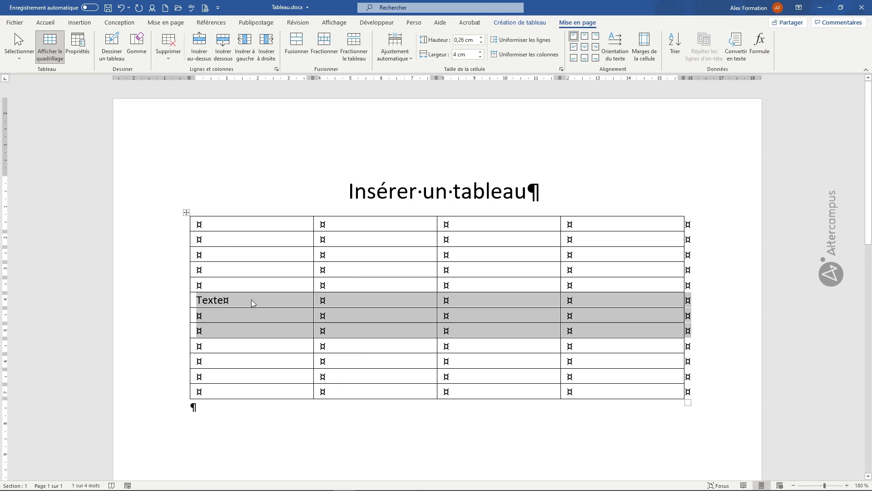
{"action": "right_click", "coordinate": [253, 303]}
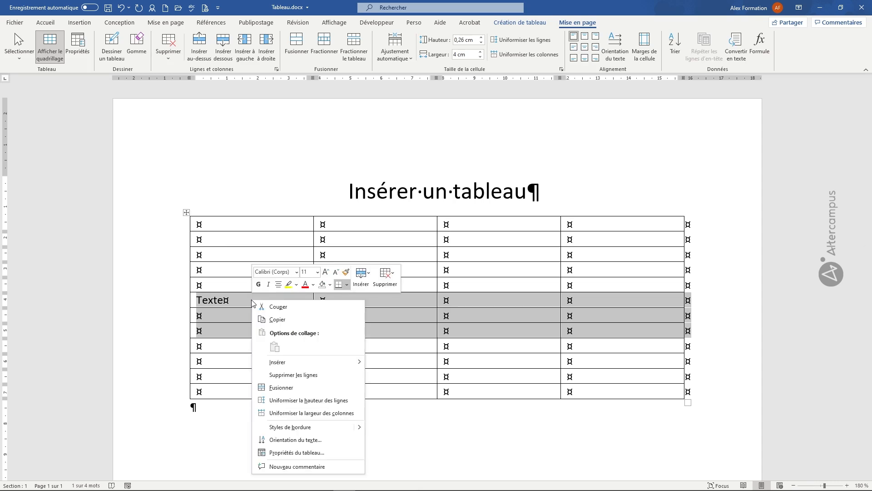
{"action": "mouse_move", "coordinate": [292, 363]}
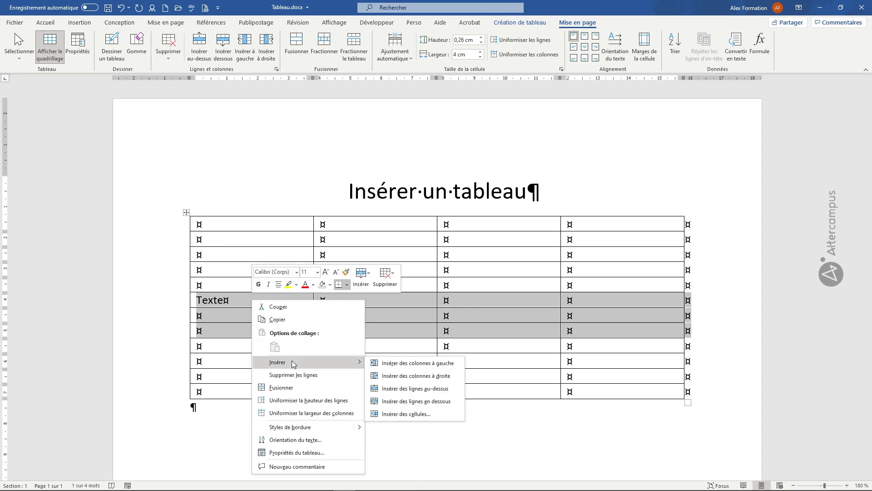
{"action": "left_click", "coordinate": [405, 402]}
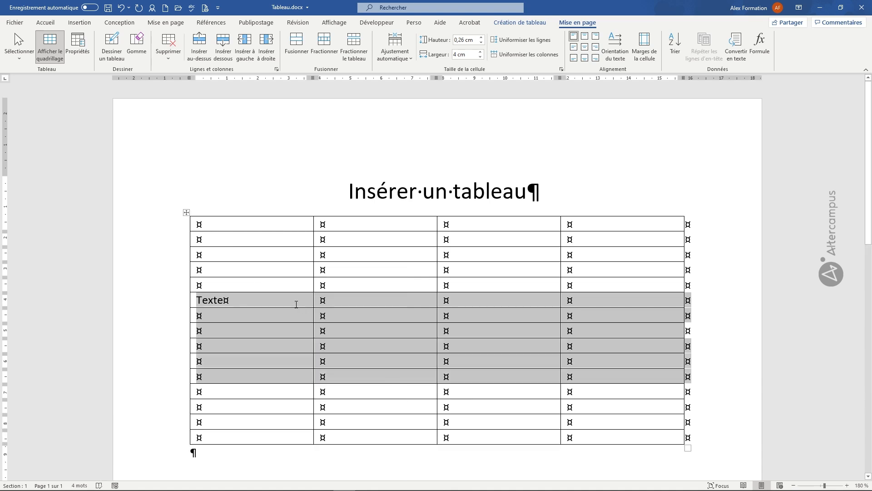
{"action": "left_click", "coordinate": [293, 371]}
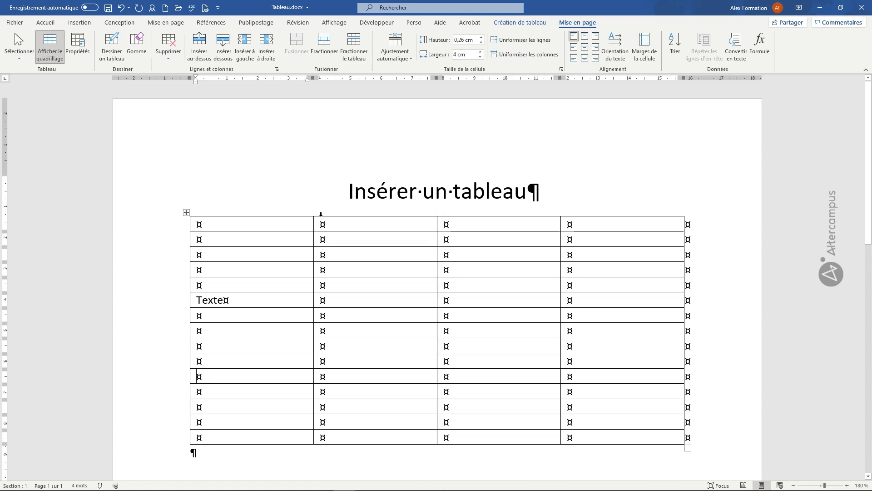
- Insert one column between the first and second columns, and two more to the left of the resulting second and third columns
{"action": "left_click", "coordinate": [313, 212]}
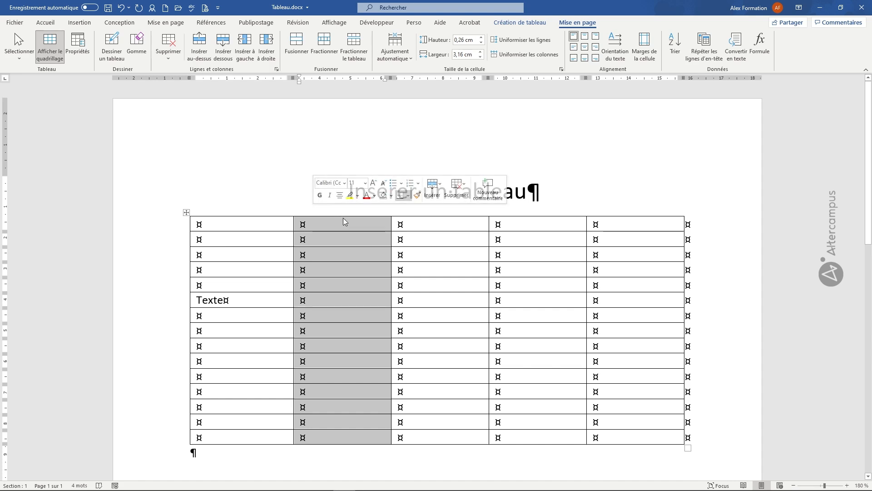
{"action": "left_click_drag", "start_coordinate": [344, 214], "coordinate": [413, 220]}
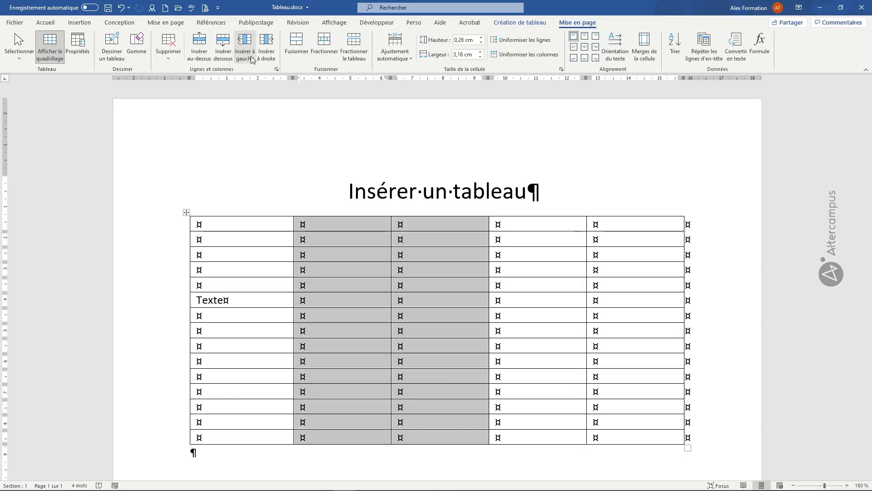
{"action": "left_click", "coordinate": [251, 56]}
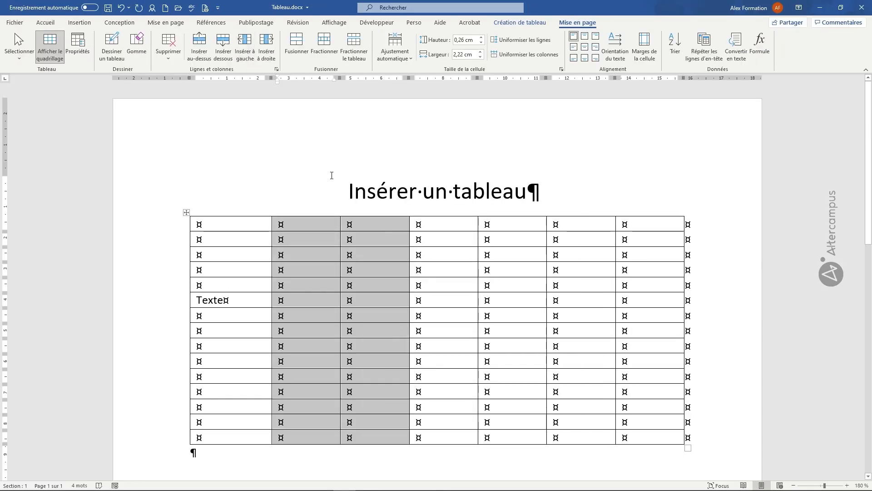
{"action": "left_click", "coordinate": [354, 272]}
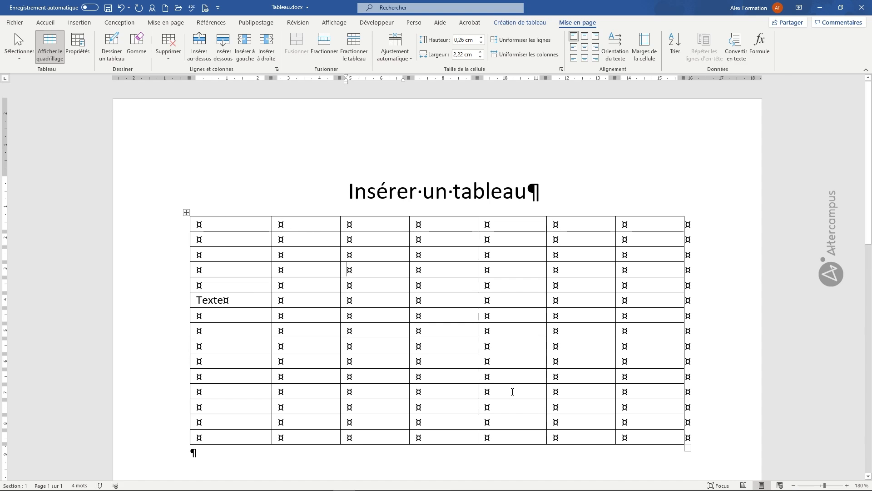
- Try to insert rows above while the entire fourth column is selected
{"action": "left_click", "coordinate": [434, 214]}
{"action": "right_click", "coordinate": [435, 216]}
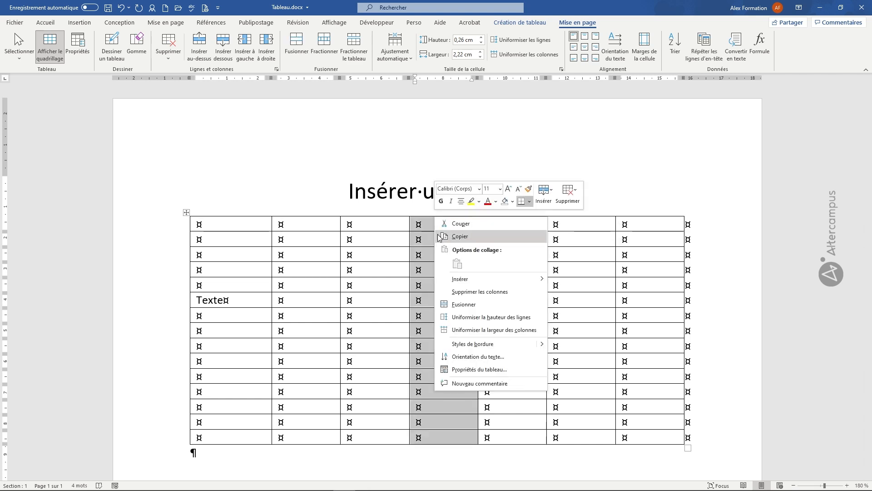
{"action": "mouse_move", "coordinate": [457, 278]}
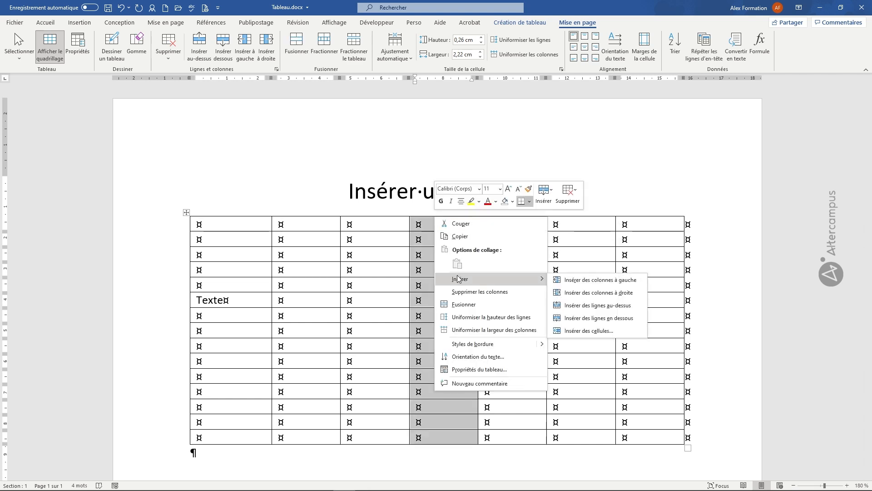
{"action": "left_click", "coordinate": [606, 306]}
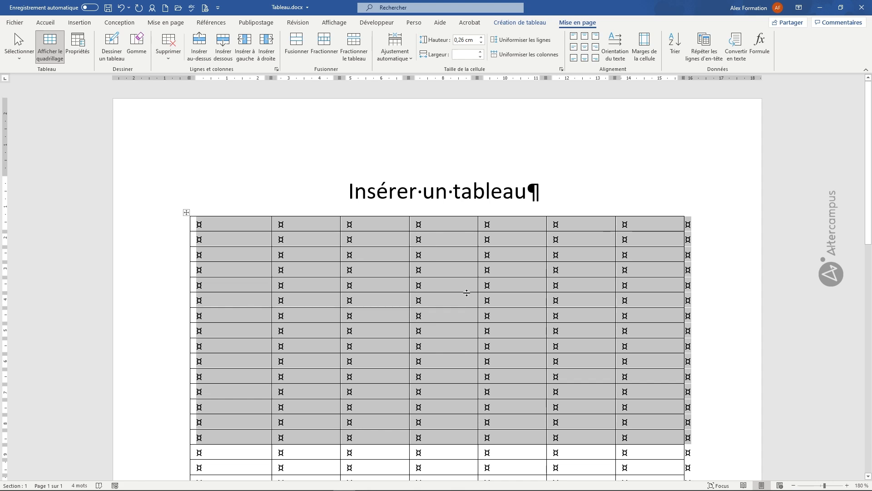
- Undo the last row insertion and the two preceding column insertions
{"action": "left_click", "coordinate": [121, 7]}
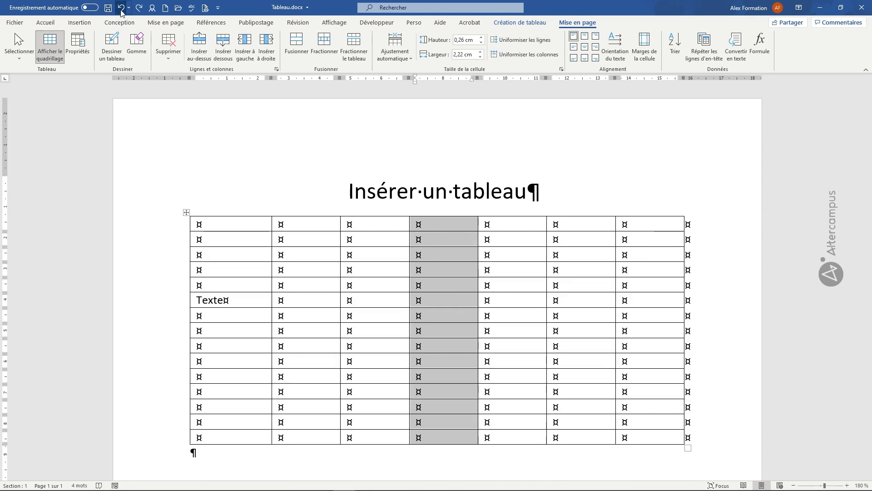
{"action": "left_click", "coordinate": [120, 8]}
{"action": "left_click", "coordinate": [122, 10]}
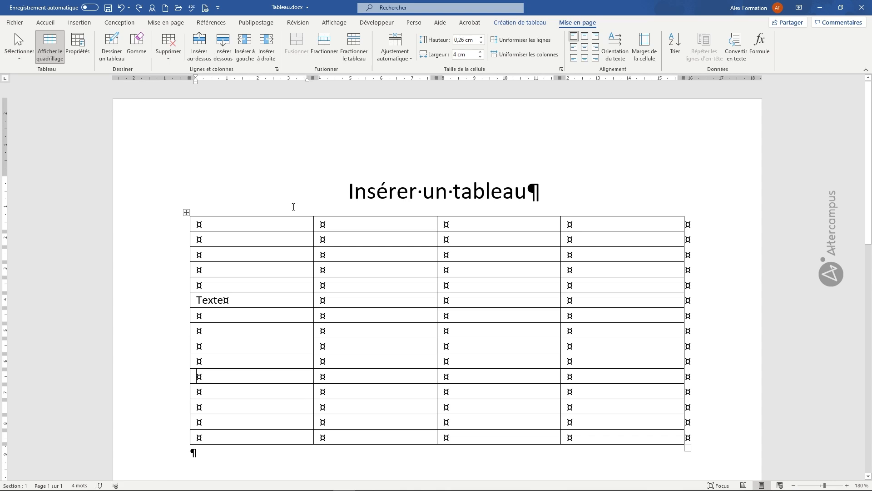
- Delete the second through ninth rows of the table, including the "Texte" row
{"action": "left_click_drag", "start_coordinate": [172, 240], "coordinate": [169, 348]}
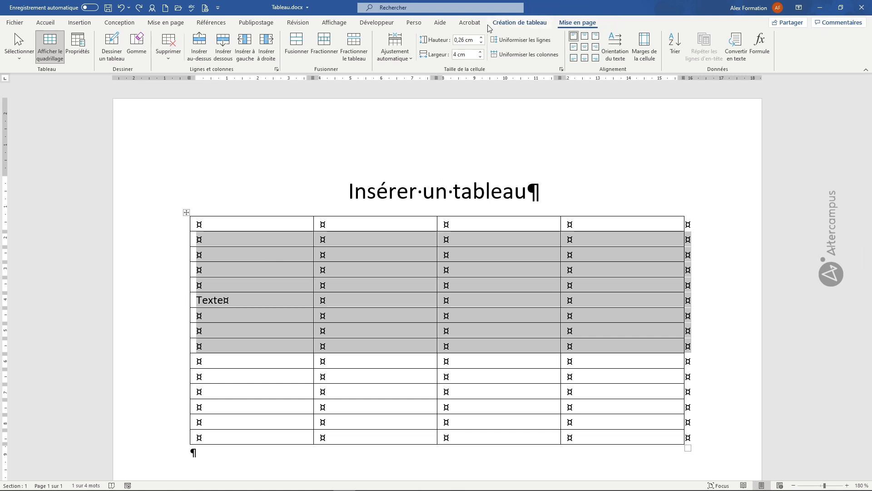
{"action": "left_click", "coordinate": [175, 57]}
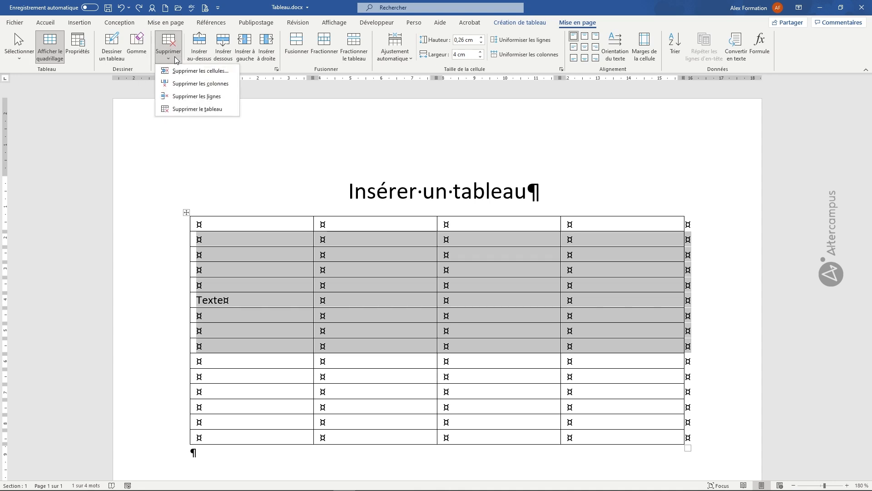
{"action": "left_click", "coordinate": [184, 101]}
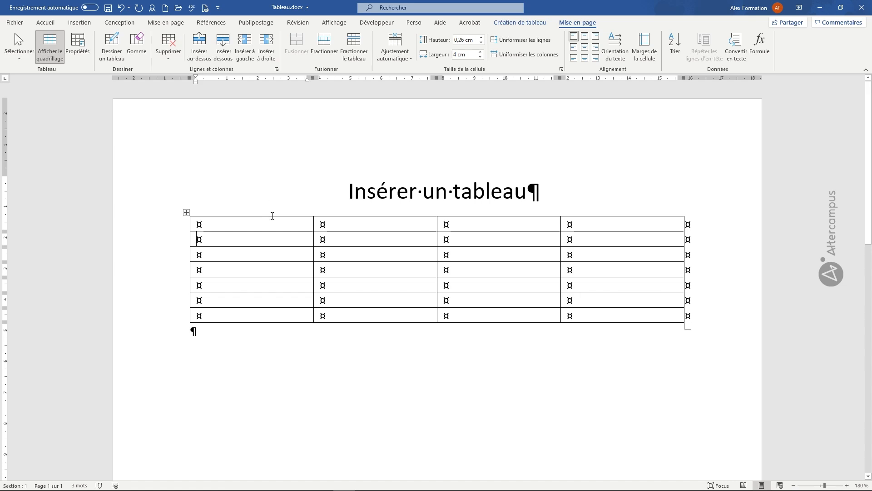
- Select the table's first column, show the deletion commands offered for it, and dismiss them
{"action": "left_click_drag", "start_coordinate": [272, 213], "coordinate": [317, 212]}
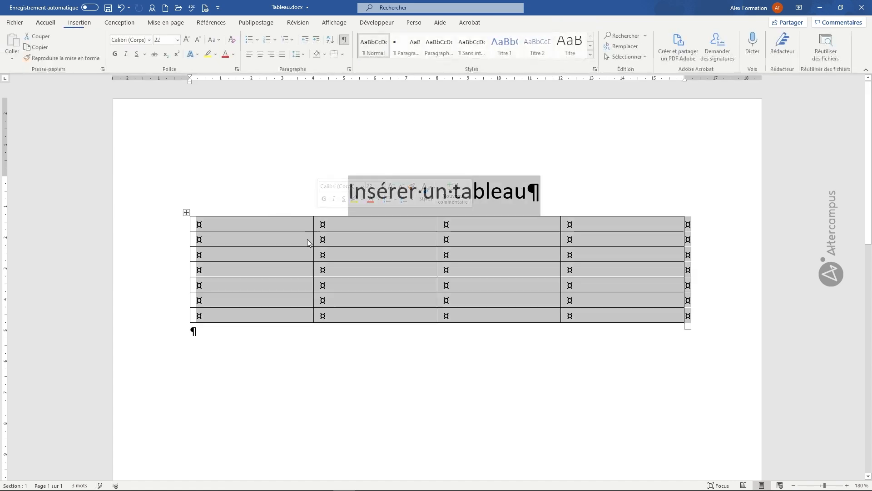
{"action": "left_click", "coordinate": [312, 240]}
{"action": "left_click", "coordinate": [300, 214]}
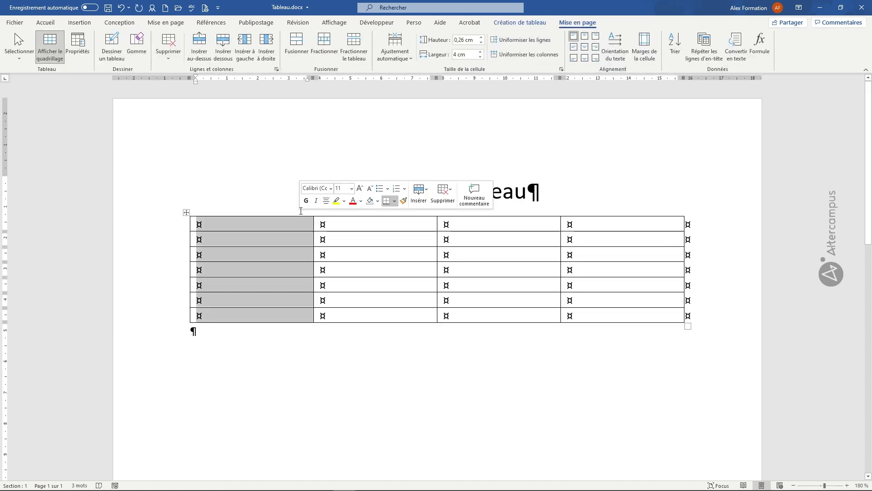
{"action": "left_click", "coordinate": [167, 62]}
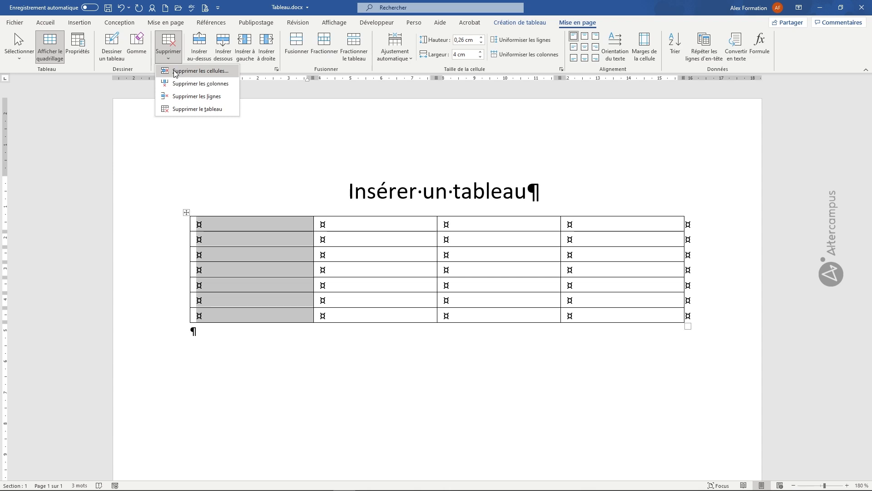
{"action": "left_click", "coordinate": [241, 243]}
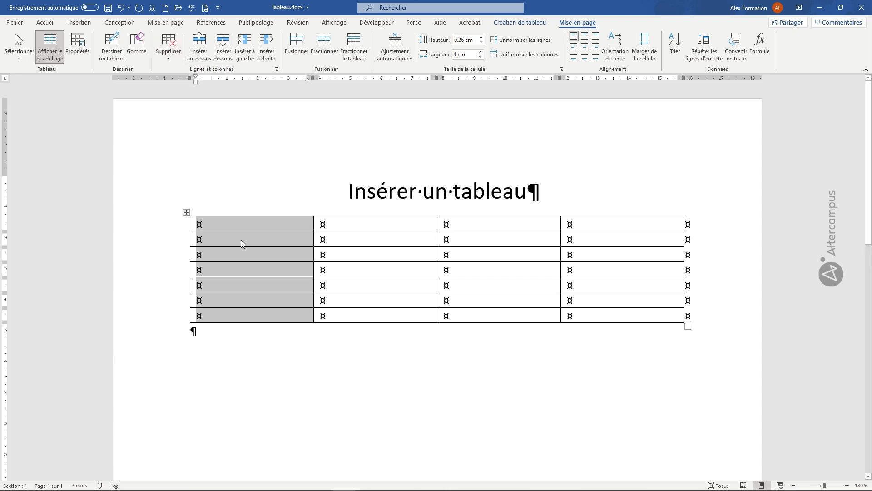
{"action": "right_click", "coordinate": [243, 217]}
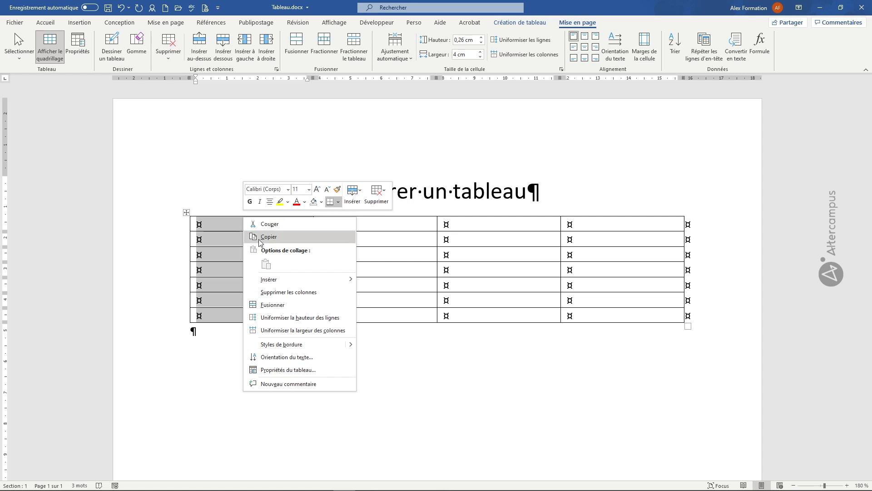
{"action": "left_click", "coordinate": [225, 260]}
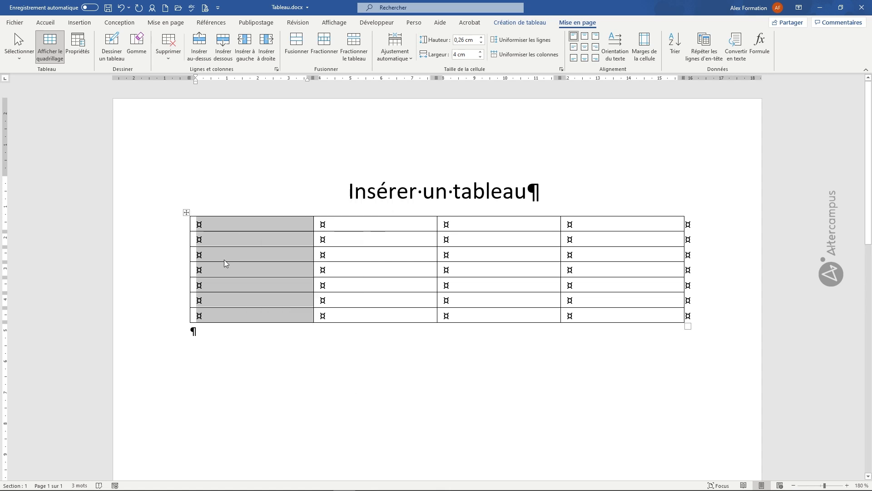
- Select the table's third and fourth rows, show the commands offered for deleting rows, and dismiss them
{"action": "left_click", "coordinate": [166, 242]}
{"action": "left_click_drag", "start_coordinate": [164, 248], "coordinate": [167, 267]}
{"action": "right_click", "coordinate": [216, 271]}
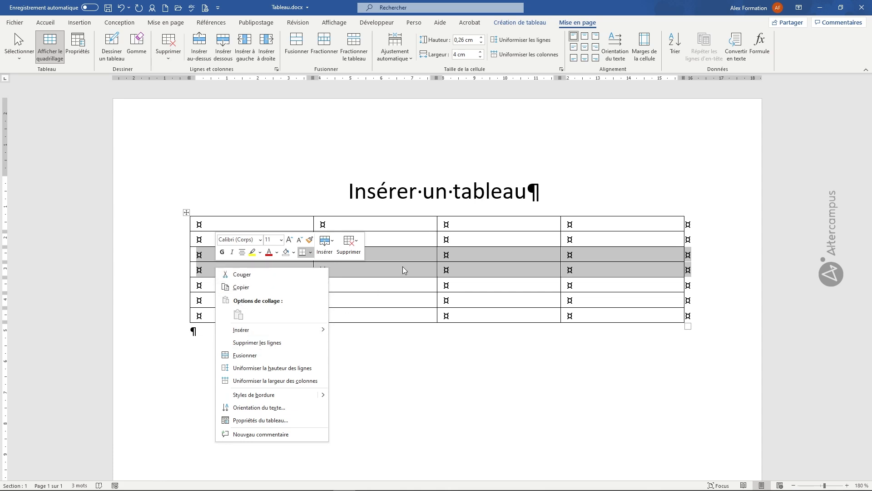
{"action": "key", "text": "Escape"}
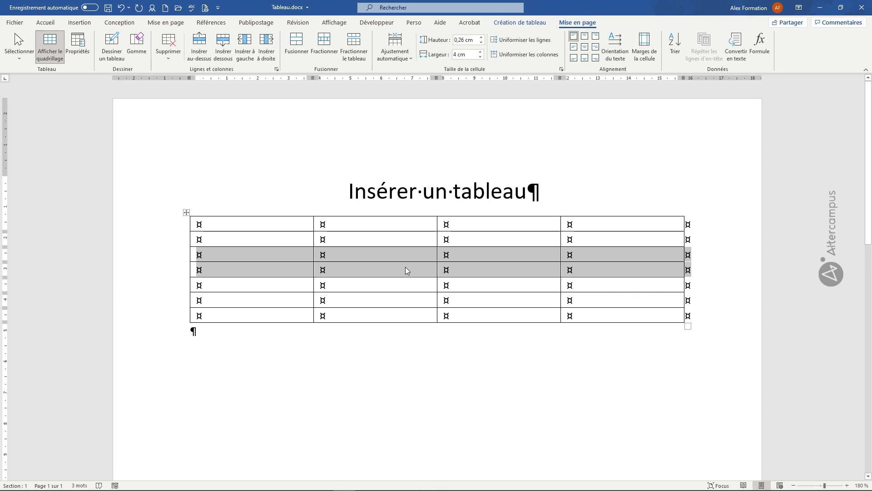
- Select the whole table, show the commands for deleting it, and dismiss them by placing the cursor in the third row's second cell
{"action": "left_click", "coordinate": [187, 212]}
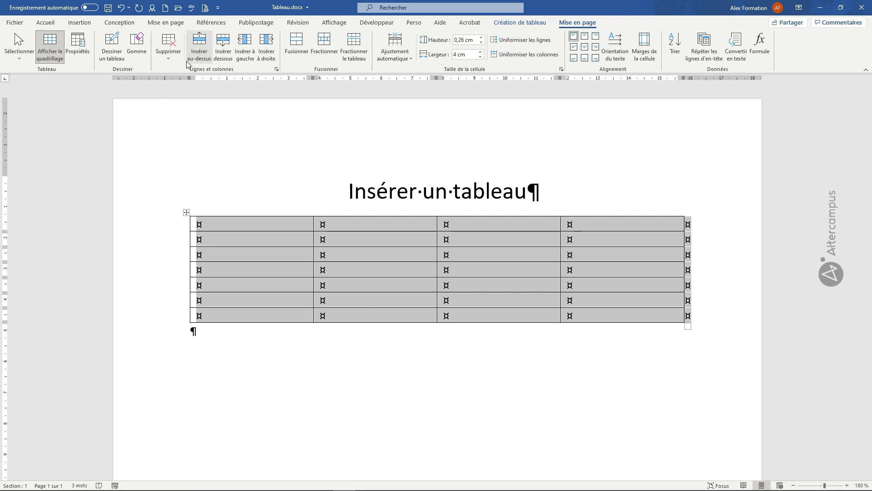
{"action": "left_click", "coordinate": [169, 58]}
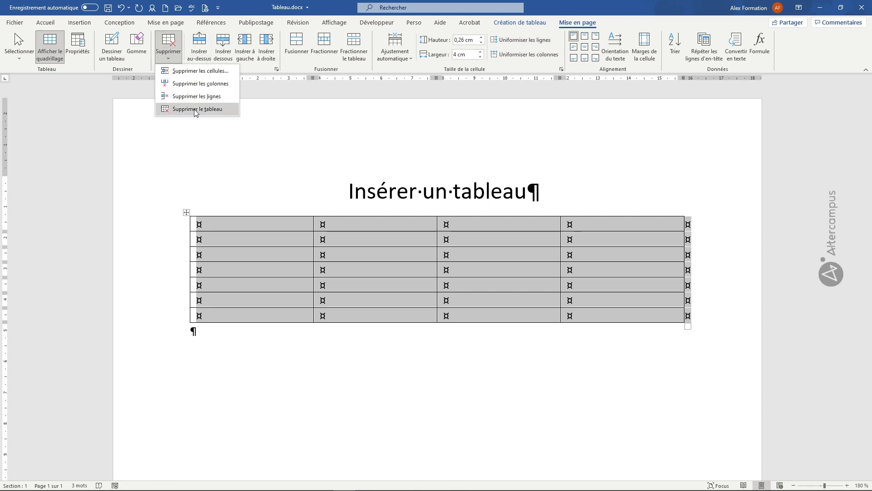
{"action": "left_click", "coordinate": [200, 226]}
{"action": "right_click", "coordinate": [202, 227]}
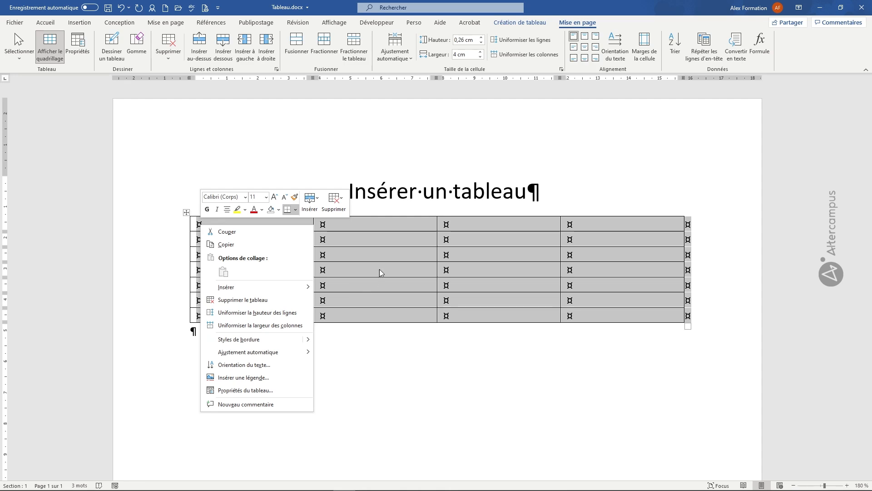
{"action": "left_click", "coordinate": [383, 253]}
{"action": "left_click", "coordinate": [381, 256]}
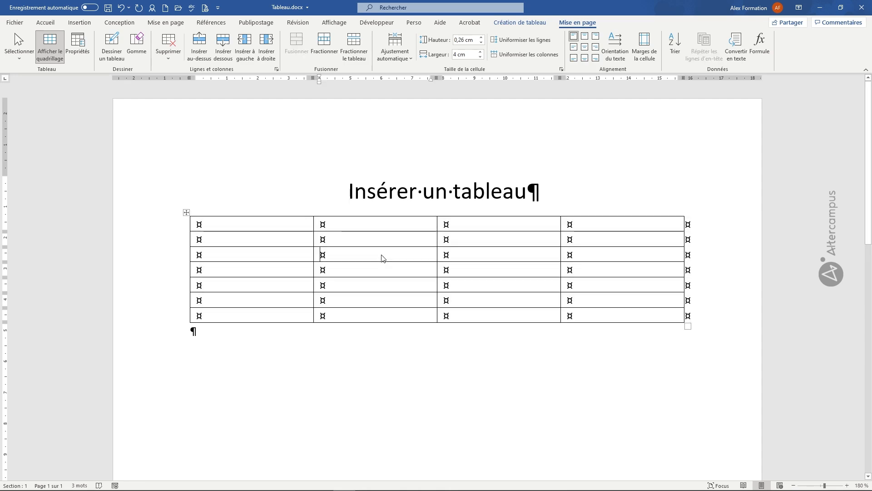